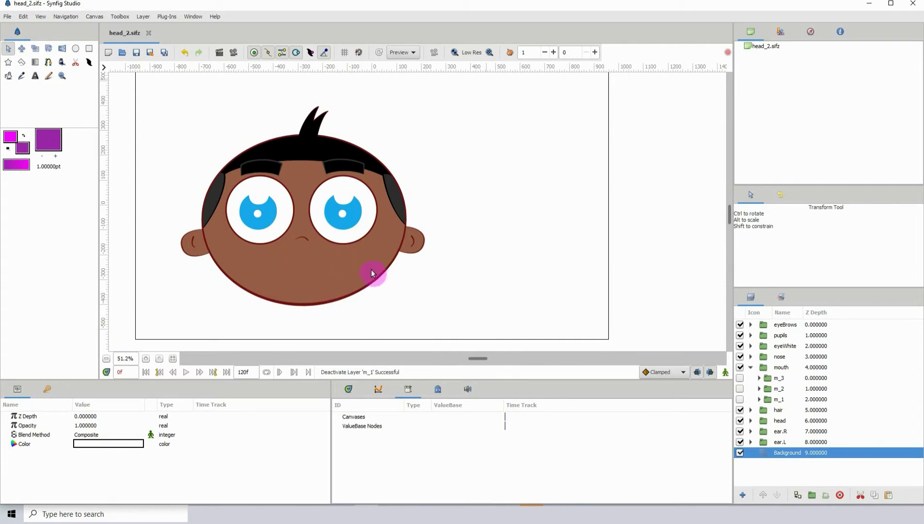
Step: Select the mouth group layer once m_1, m_2 and m_3 are hidden
{"action": "left_click", "coordinate": [782, 368]}
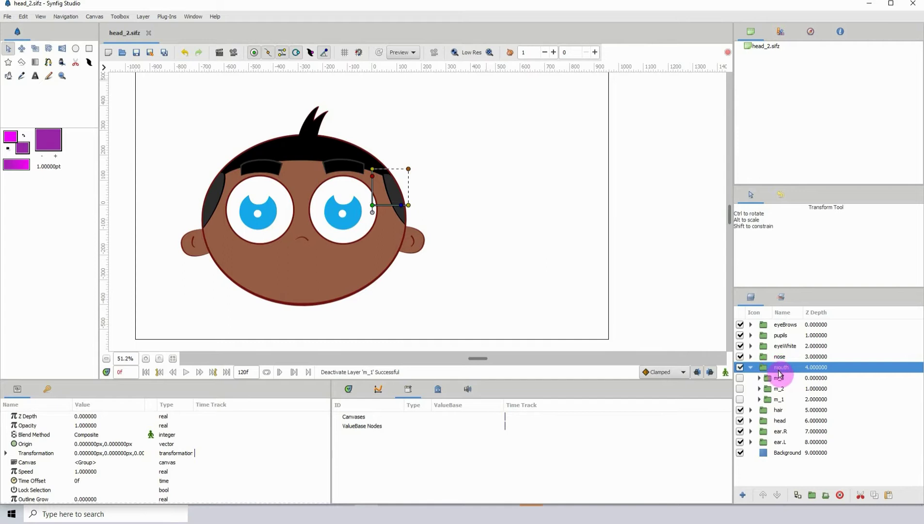
Step: Preview the m_1 smile, m_2 open mouth and m_3 wide-open mouth one at a time
{"action": "left_click", "coordinate": [777, 400]}
{"action": "left_click", "coordinate": [741, 400]}
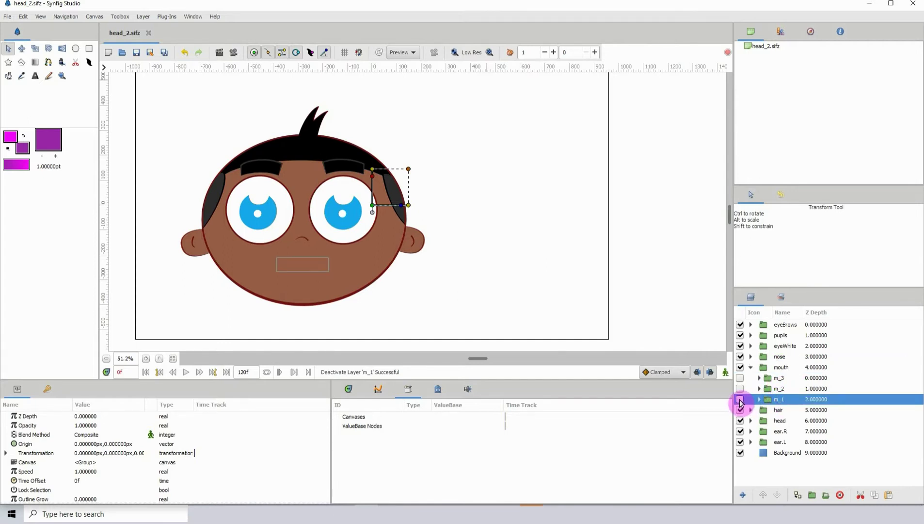
{"action": "left_click", "coordinate": [740, 400]}
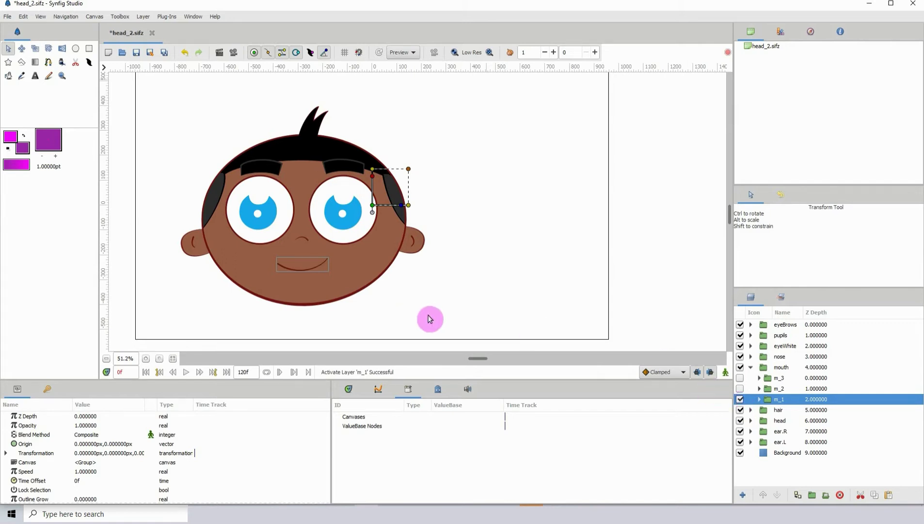
{"action": "left_click", "coordinate": [741, 400]}
{"action": "left_click", "coordinate": [740, 389]}
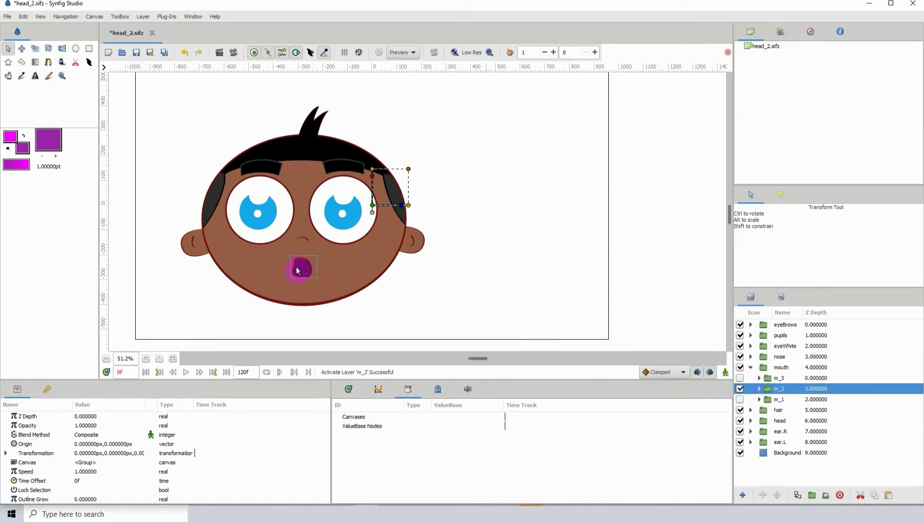
{"action": "left_click", "coordinate": [741, 388]}
{"action": "left_click", "coordinate": [740, 378]}
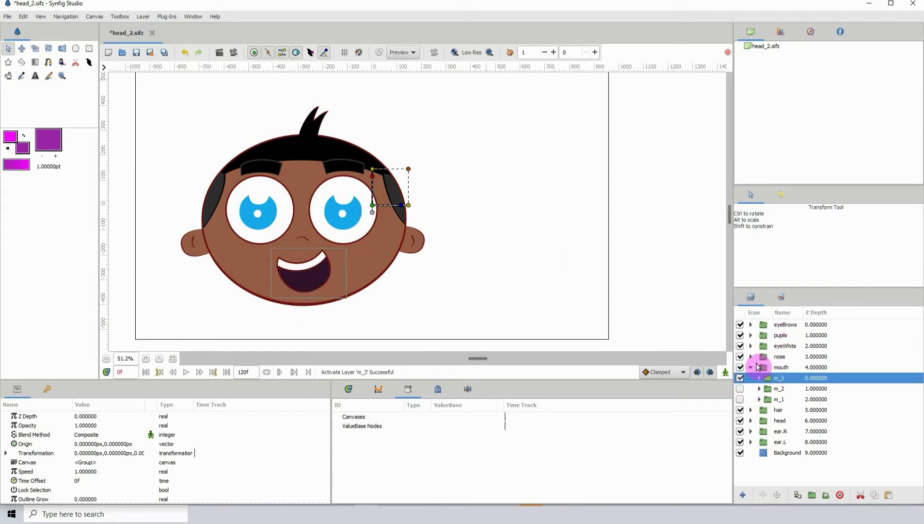
Step: Turn m_2 and m_1 back on so all three show, then select the mouth group
{"action": "left_click", "coordinate": [740, 388]}
{"action": "left_click", "coordinate": [740, 399]}
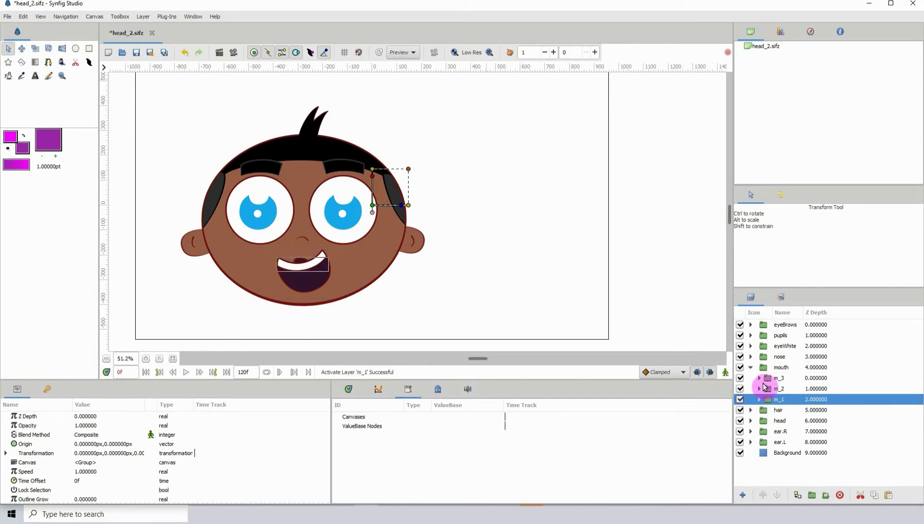
{"action": "left_click", "coordinate": [780, 368]}
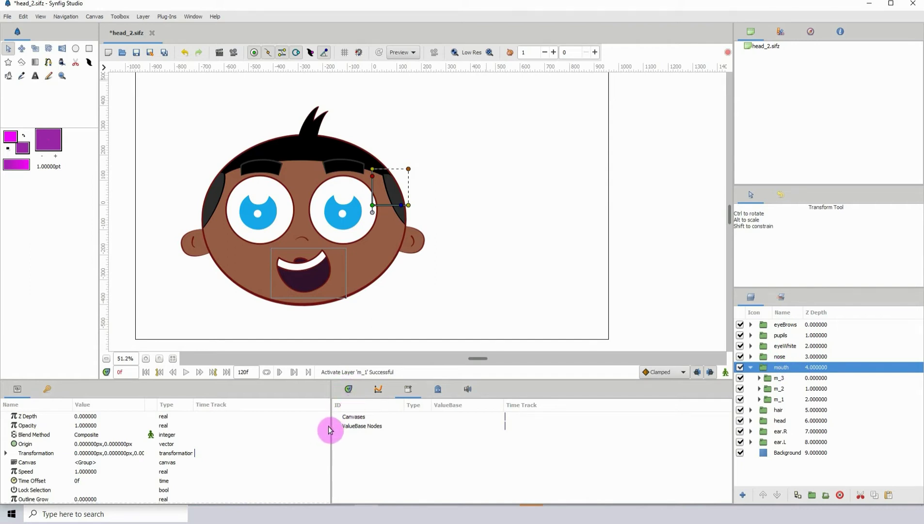
Step: Enable Z Range on the mouth group in the Params panel
{"action": "left_click_drag", "start_coordinate": [497, 382], "coordinate": [496, 342]}
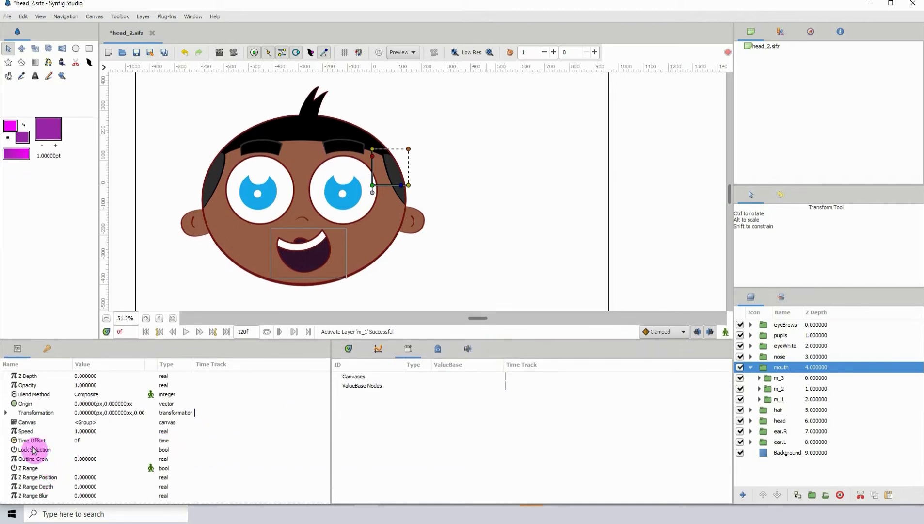
{"action": "left_click", "coordinate": [32, 469]}
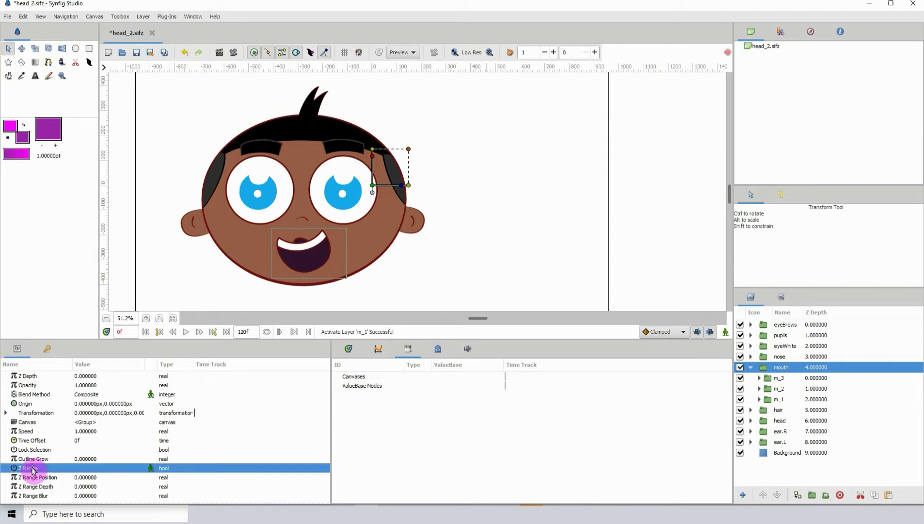
{"action": "left_click", "coordinate": [88, 469]}
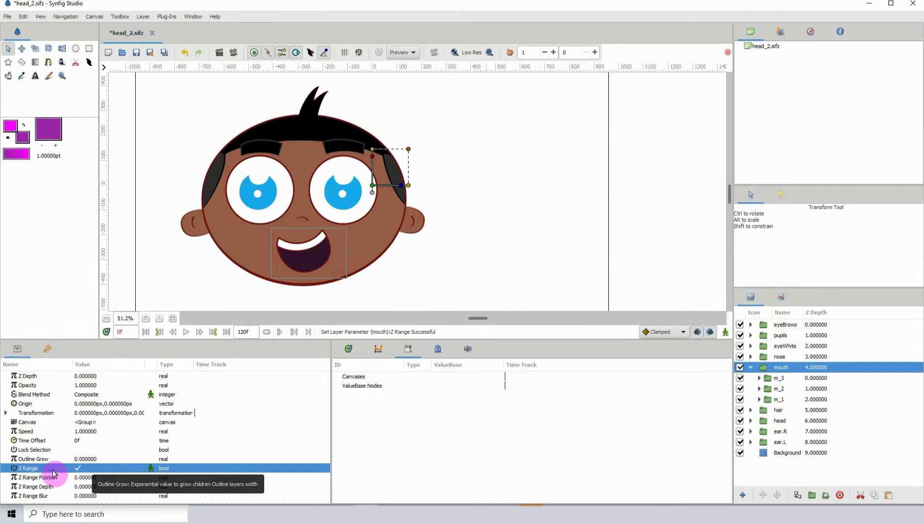
Step: Try Z Range Position 1 and 2, then set it back to 0
{"action": "left_click", "coordinate": [83, 477]}
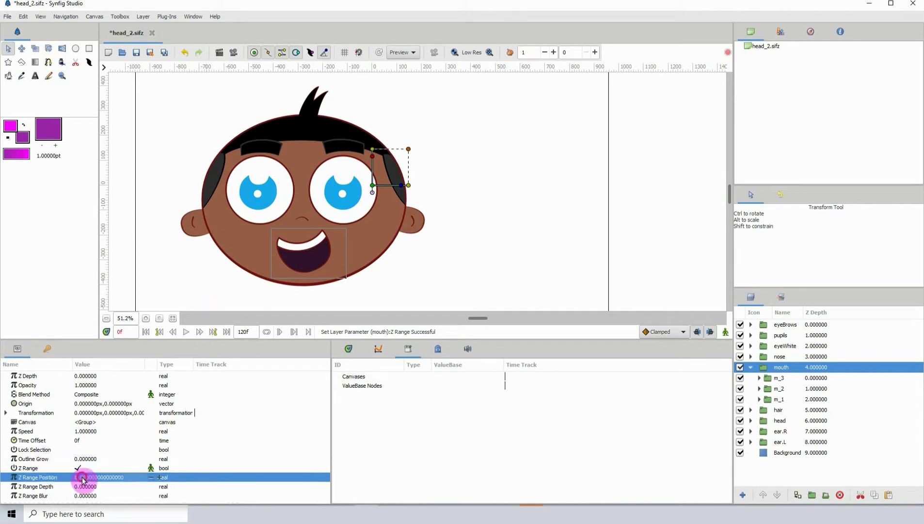
{"action": "type", "text": "1"}
{"action": "key", "text": "Return"}
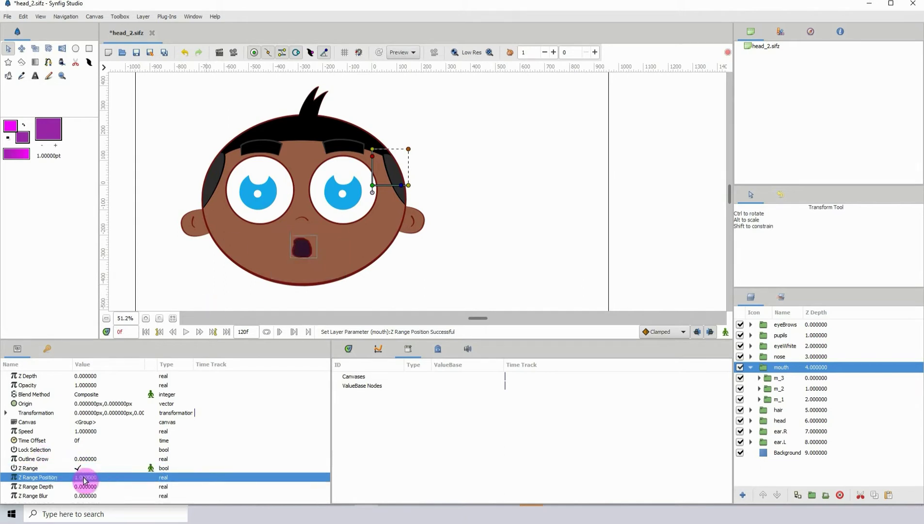
{"action": "left_click", "coordinate": [83, 477]}
{"action": "type", "text": "2"}
{"action": "key", "text": "Return"}
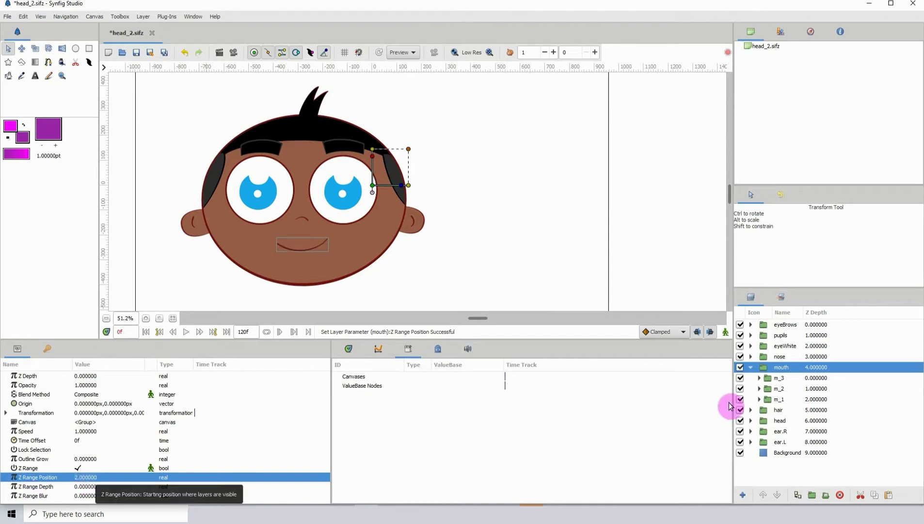
{"action": "left_click", "coordinate": [84, 478]}
{"action": "type", "text": "0"}
{"action": "key", "text": "Return"}
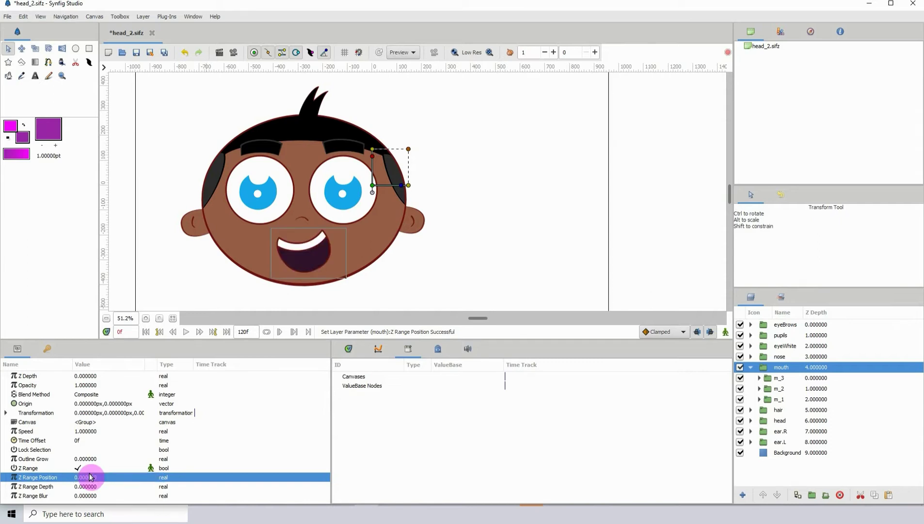
Step: Convert the mouth group's Z Range Position to Integer and select its Link sub-parameter
{"action": "right_click", "coordinate": [48, 479]}
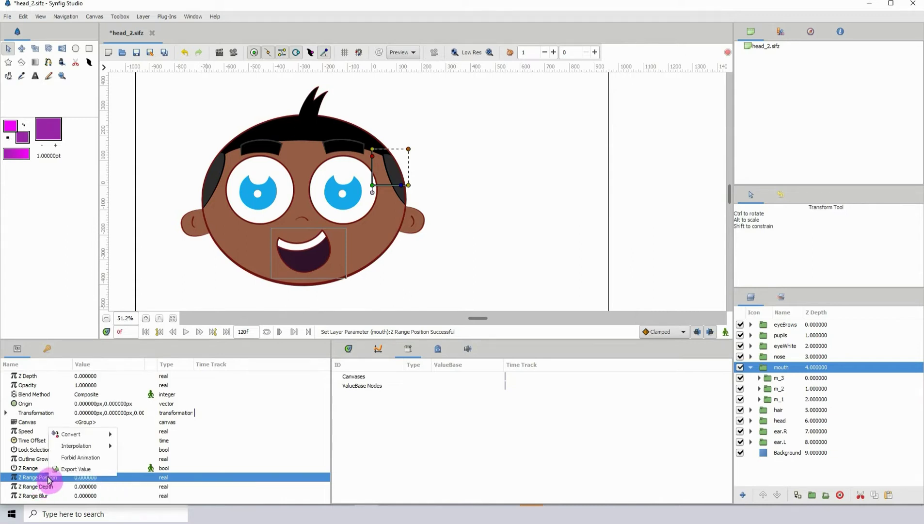
{"action": "mouse_move", "coordinate": [83, 435]}
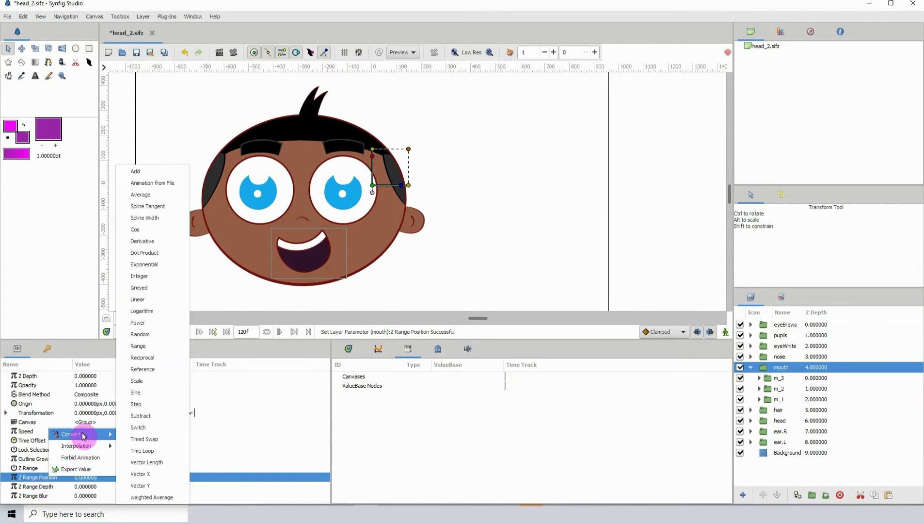
{"action": "left_click", "coordinate": [153, 281]}
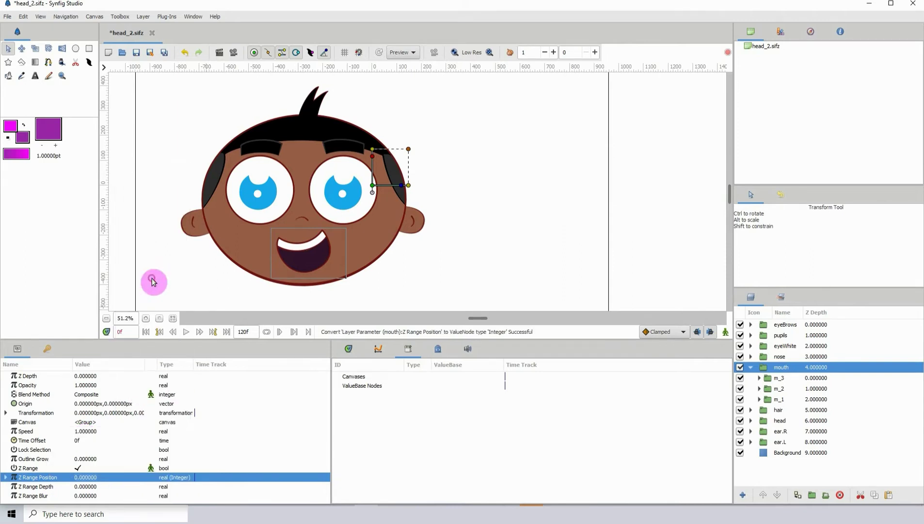
{"action": "left_click", "coordinate": [6, 478]}
{"action": "left_click", "coordinate": [39, 490]}
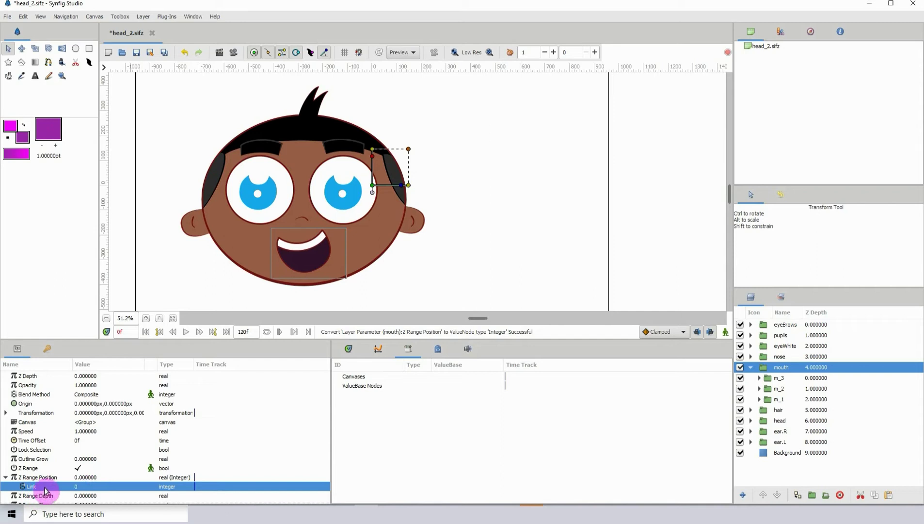
Step: Export the Z Range Position Link value under the name mouthShapes
{"action": "right_click", "coordinate": [76, 487]}
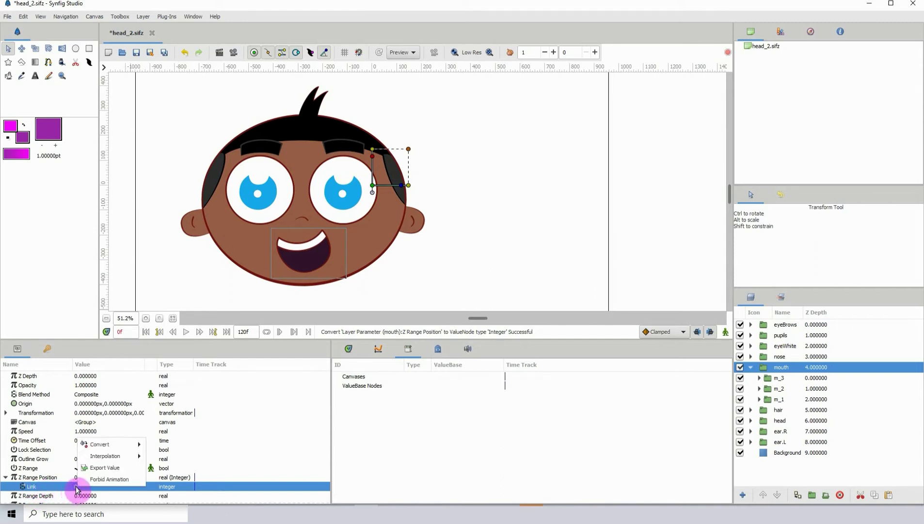
{"action": "left_click", "coordinate": [111, 468]}
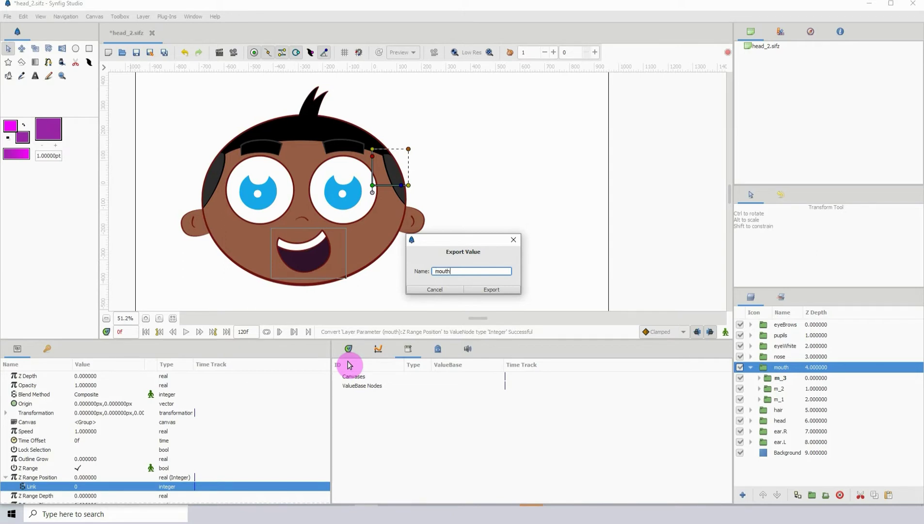
{"action": "key", "text": "Caps_Lock"}
{"action": "key", "text": "Caps_Lock"}
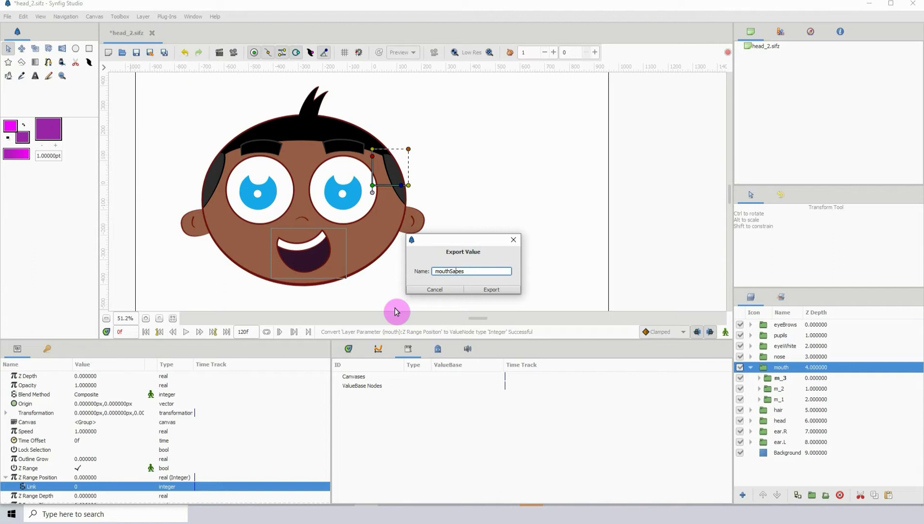
{"action": "type", "text": "h"}
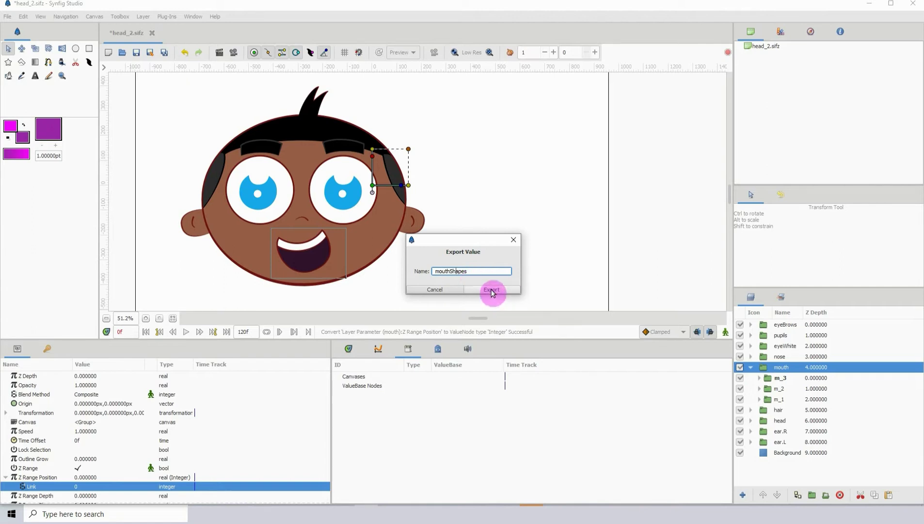
{"action": "left_click", "coordinate": [492, 290]}
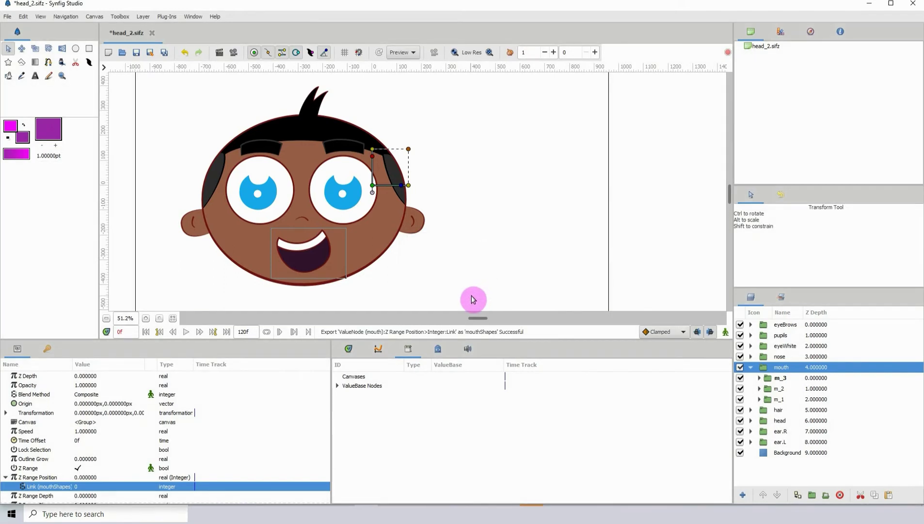
Step: Expand ValueBase Nodes in the Library panel and select the mouthShapes value
{"action": "left_click", "coordinate": [378, 349]}
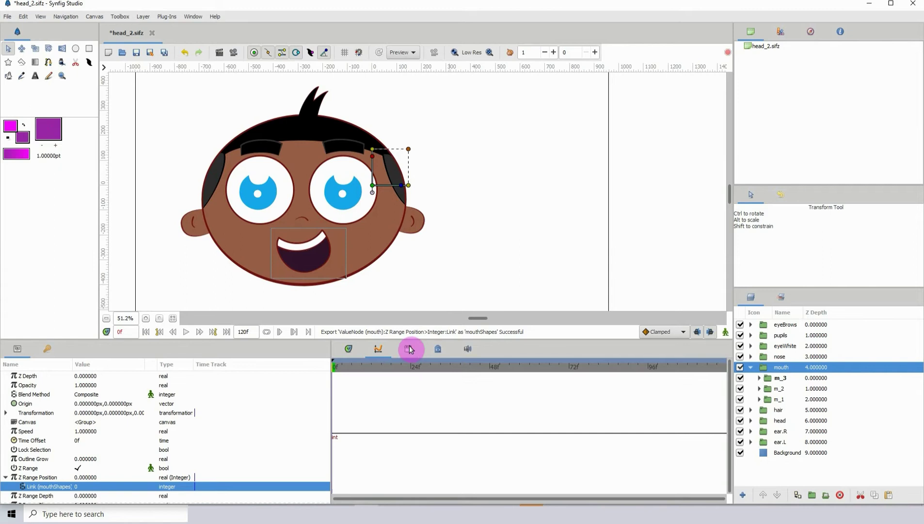
{"action": "left_click", "coordinate": [408, 351]}
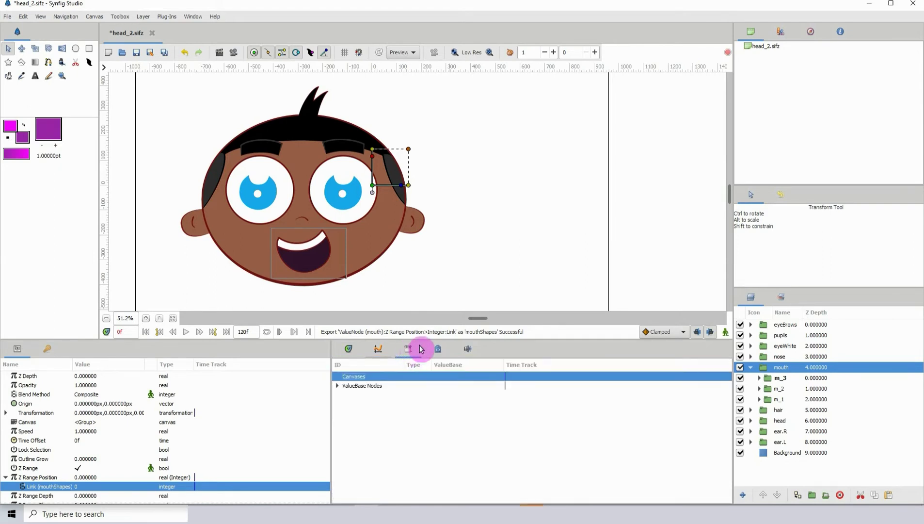
{"action": "left_click", "coordinate": [354, 389]}
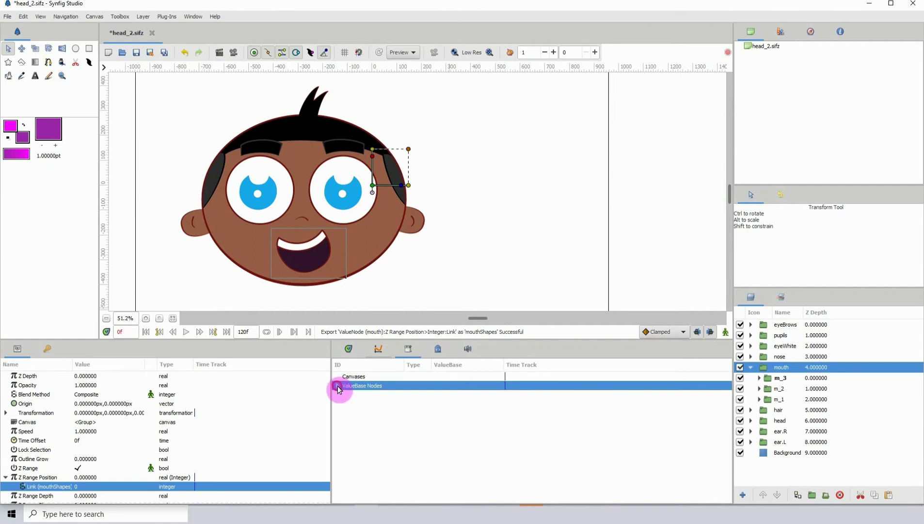
{"action": "left_click", "coordinate": [338, 386]}
{"action": "left_click", "coordinate": [374, 396]}
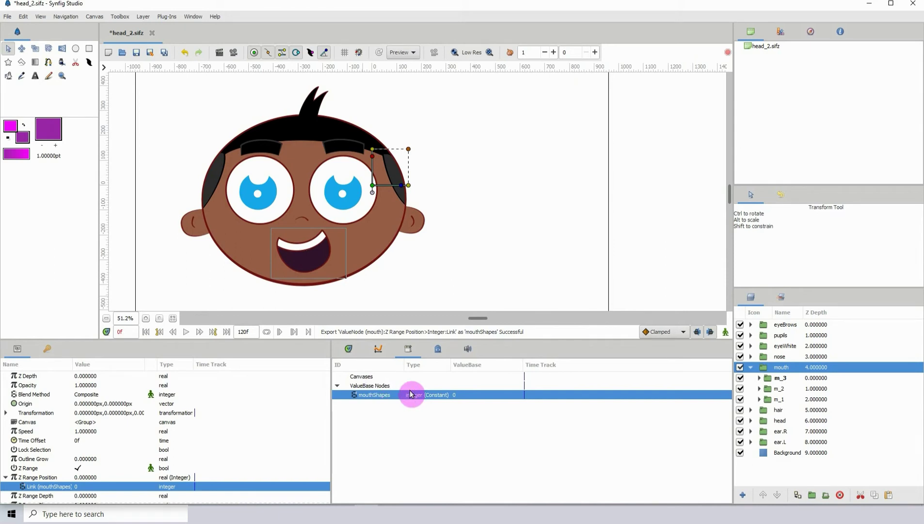
Step: Insert a Transform > Rotate layer directly above the mouth group
{"action": "right_click", "coordinate": [785, 371]}
{"action": "mouse_move", "coordinate": [815, 150]}
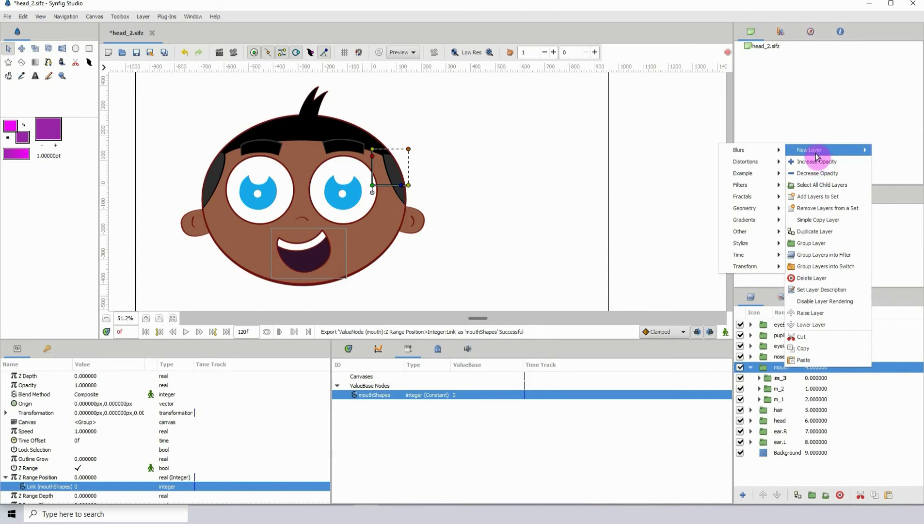
{"action": "mouse_move", "coordinate": [757, 266]}
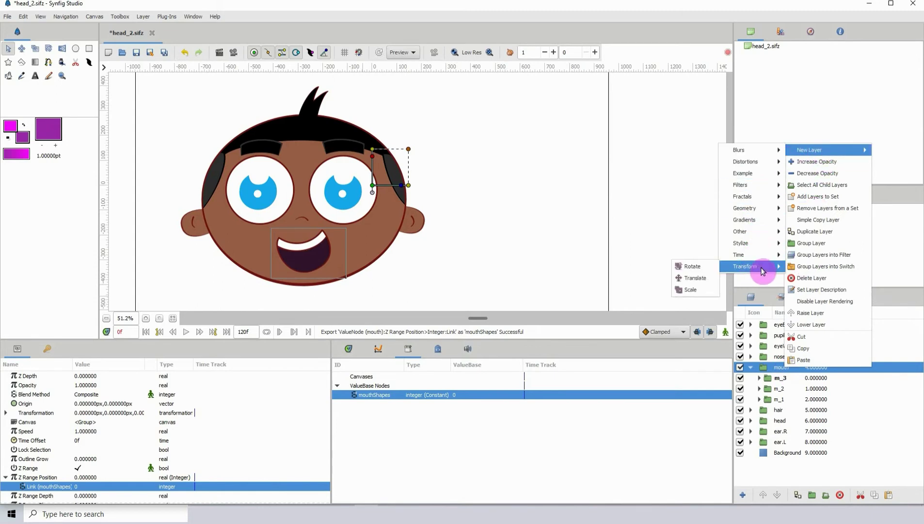
{"action": "left_click", "coordinate": [692, 271]}
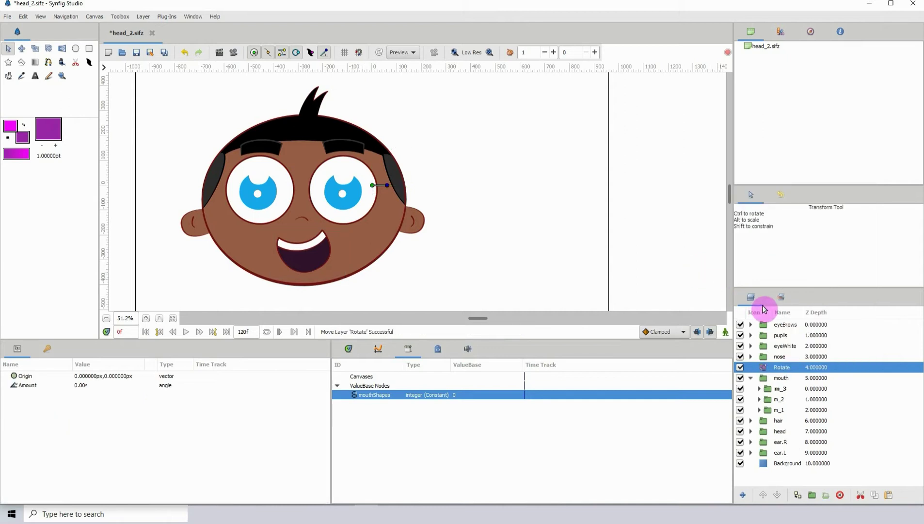
{"action": "mouse_move", "coordinate": [771, 372]}
{"action": "left_mouse_down"}
{"action": "mouse_move", "coordinate": [788, 365]}
{"action": "mouse_move", "coordinate": [768, 372]}
{"action": "left_mouse_up"}
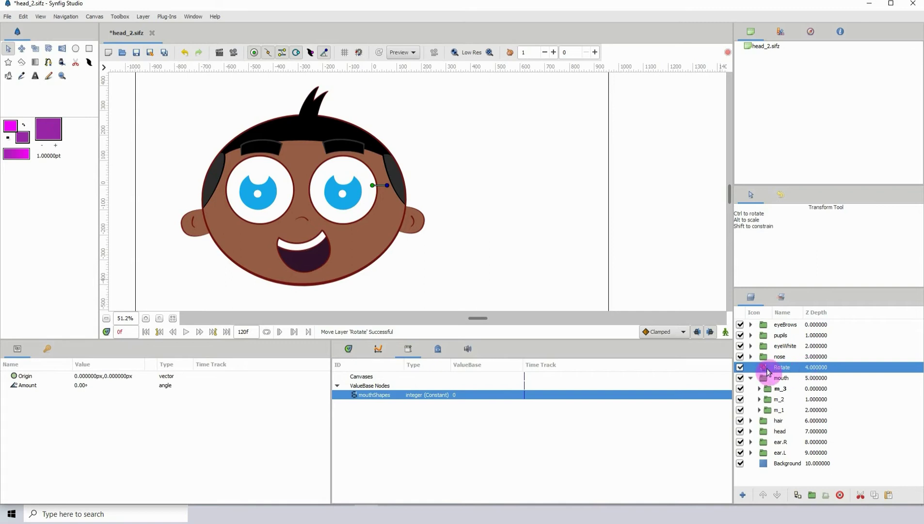
Step: Put the Rotate layer in its own group and rename it controller
{"action": "left_click", "coordinate": [813, 495]}
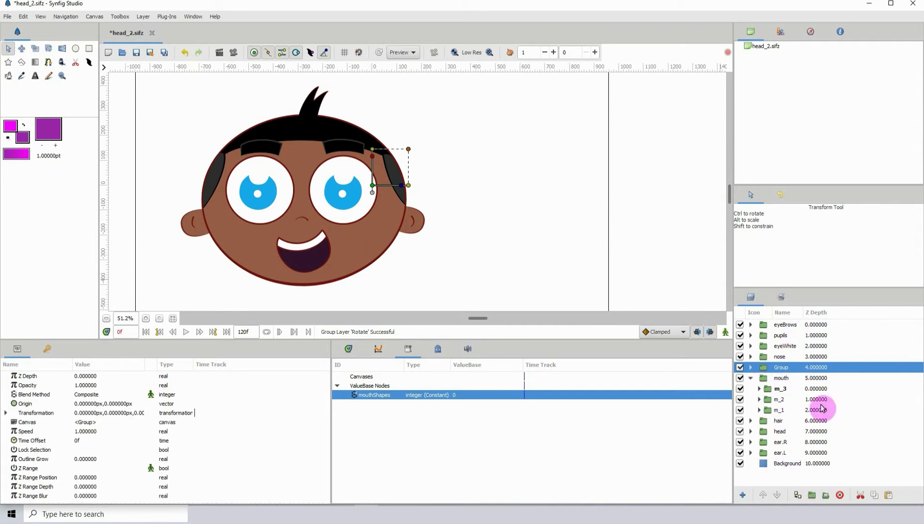
{"action": "right_click", "coordinate": [781, 369]}
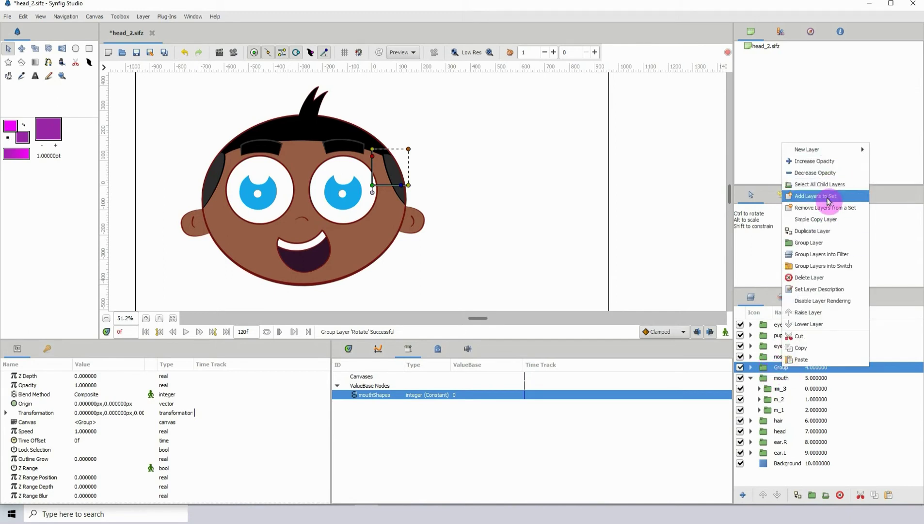
{"action": "left_click", "coordinate": [824, 184]}
{"action": "left_click", "coordinate": [813, 379]}
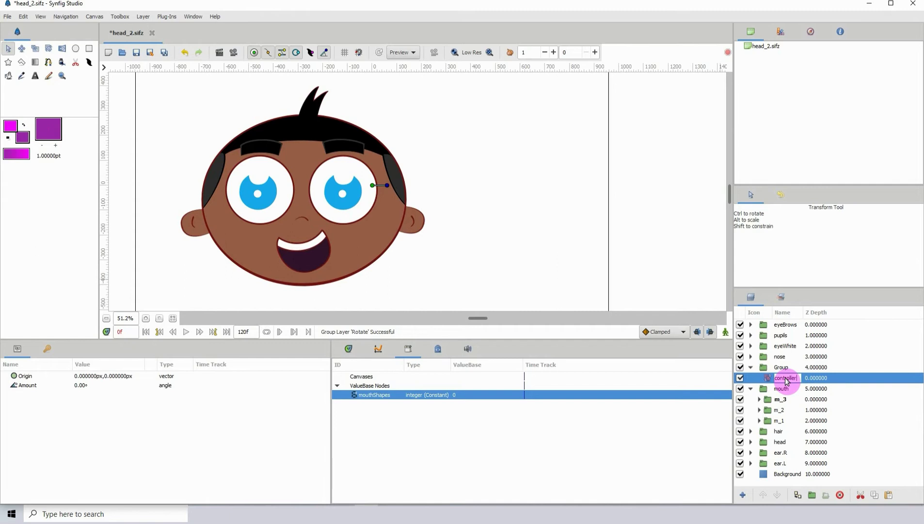
{"action": "key", "text": "Return"}
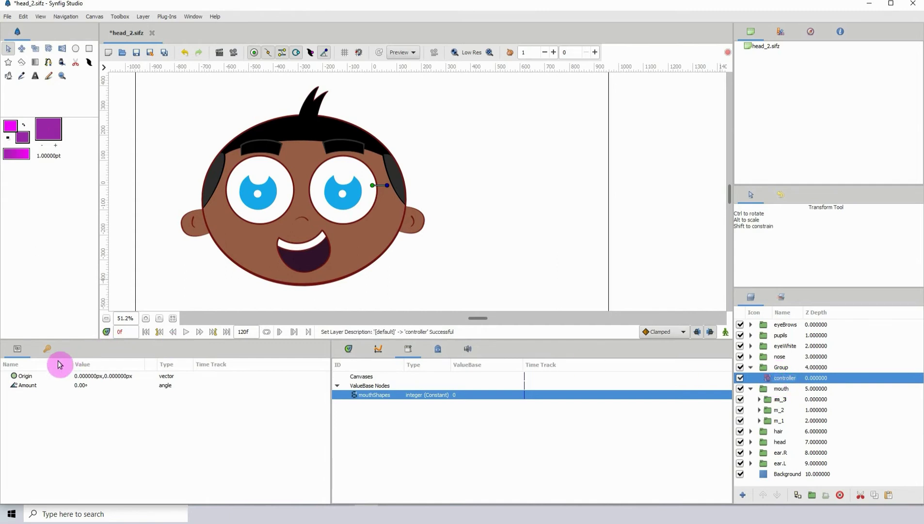
Step: Convert the controller's Amount parameter to a Scale value and expand it
{"action": "left_click", "coordinate": [28, 386]}
{"action": "right_click", "coordinate": [33, 388]}
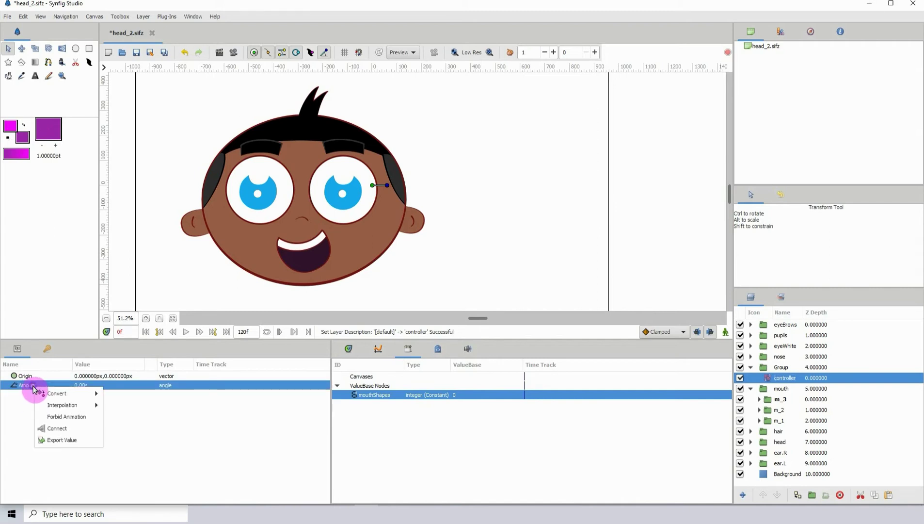
{"action": "mouse_move", "coordinate": [70, 394]}
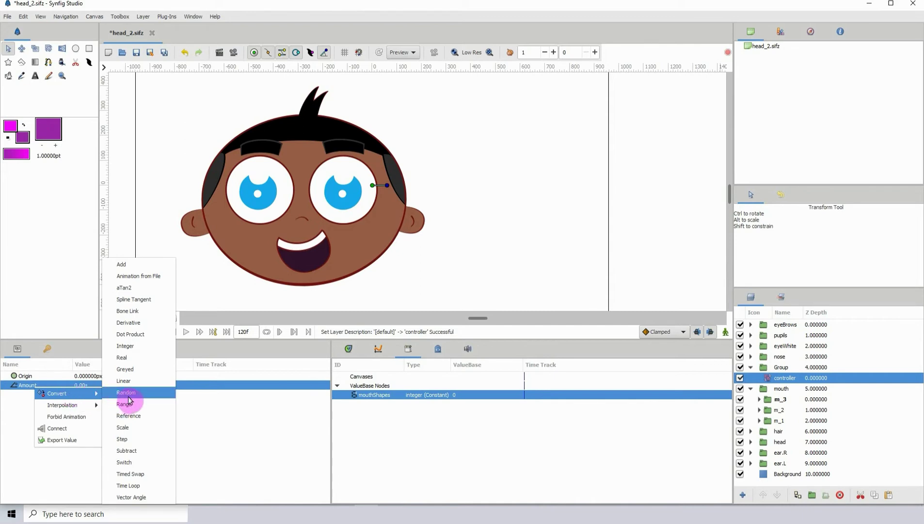
{"action": "left_click", "coordinate": [141, 428]}
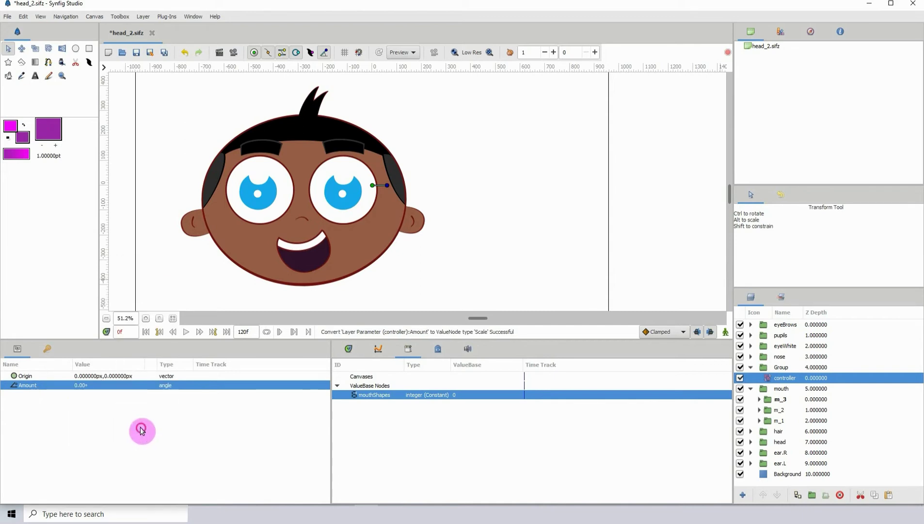
{"action": "left_click", "coordinate": [6, 385]}
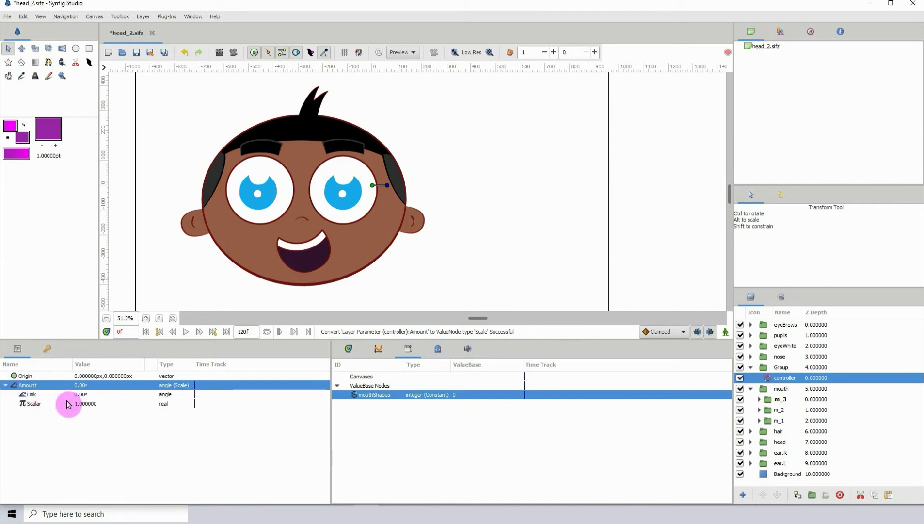
{"action": "left_click", "coordinate": [47, 403]}
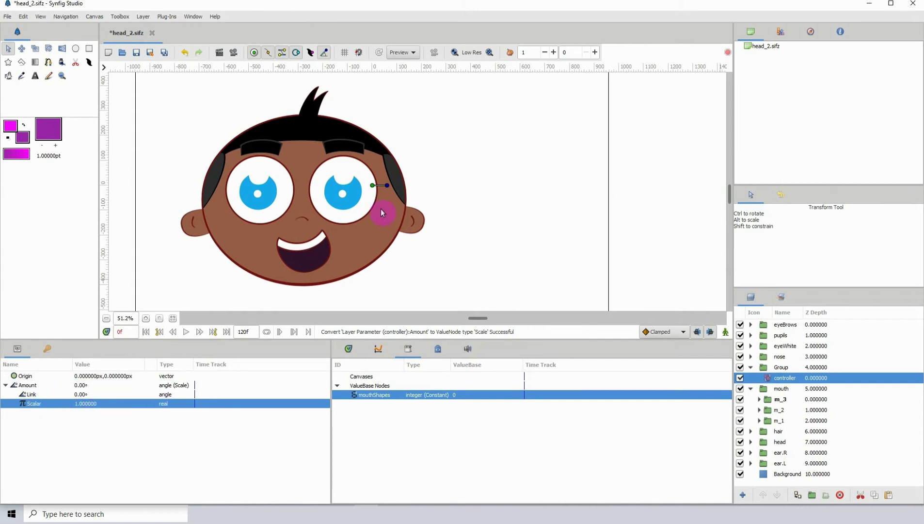
Step: Move the rotation origin to the right of the head and keep Scalar at 1.0
{"action": "left_click_drag", "start_coordinate": [373, 185], "coordinate": [493, 205]}
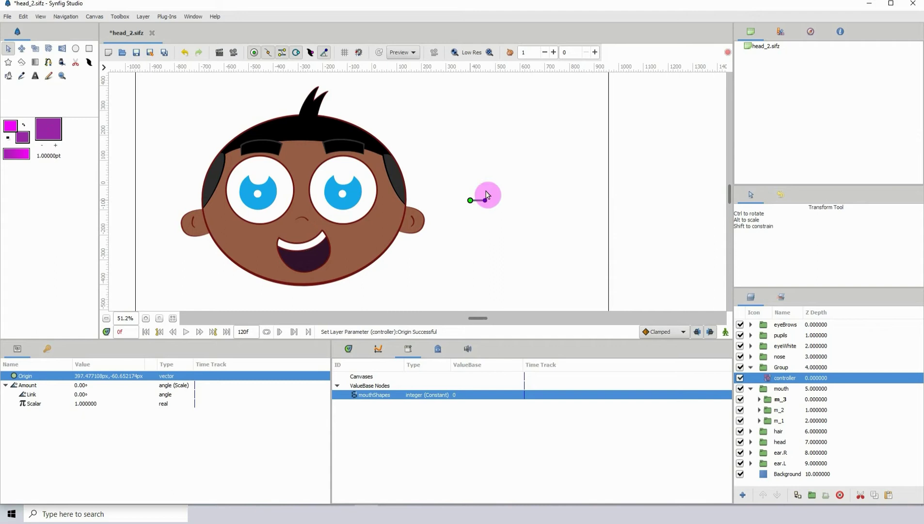
{"action": "left_click", "coordinate": [92, 403]}
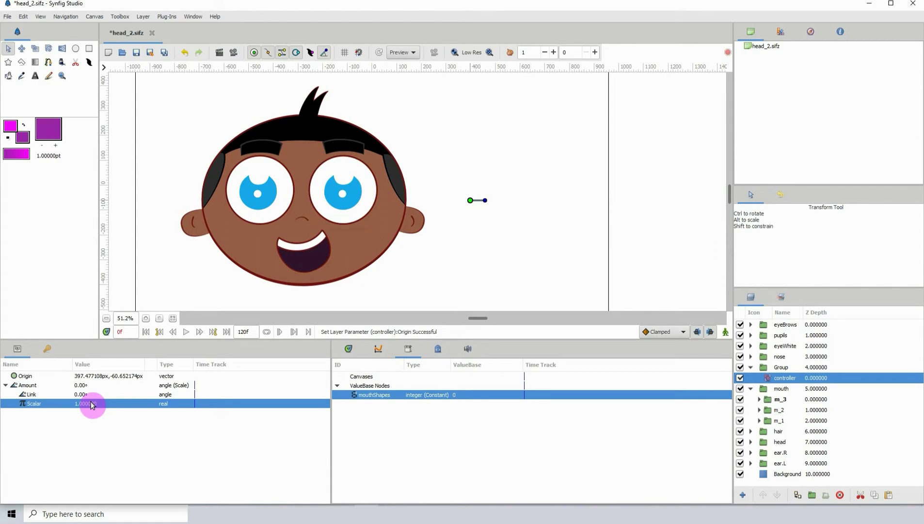
{"action": "key", "text": "Return"}
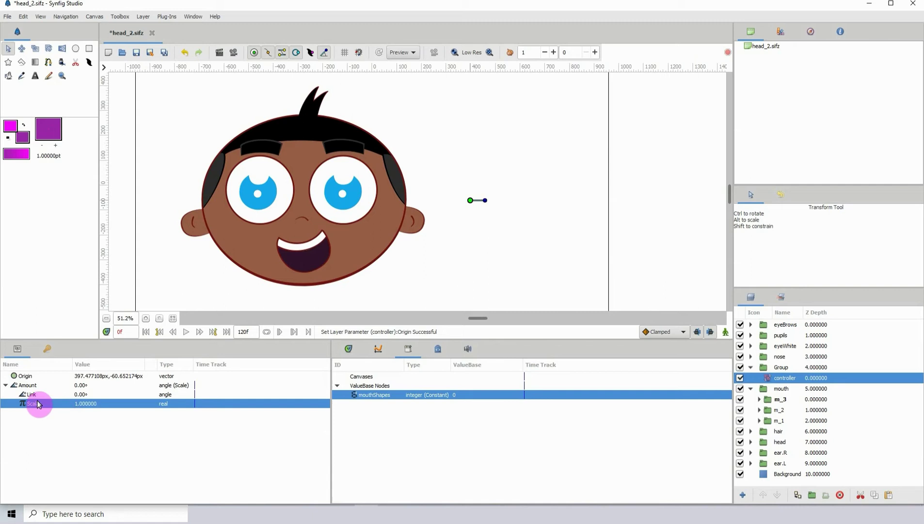
{"action": "left_click", "coordinate": [35, 394]}
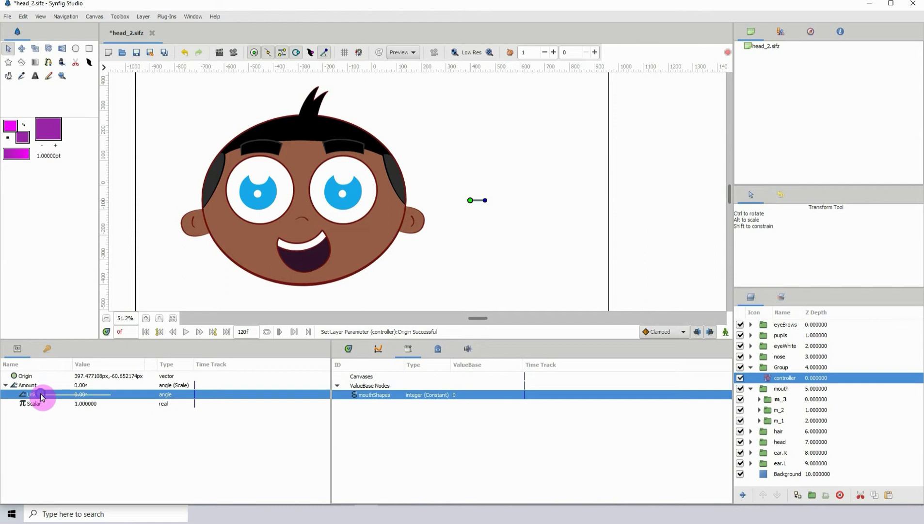
Step: Convert the Amount's Link to an Integer value and select its inner integer Link
{"action": "right_click", "coordinate": [42, 397]}
{"action": "mouse_move", "coordinate": [72, 401]}
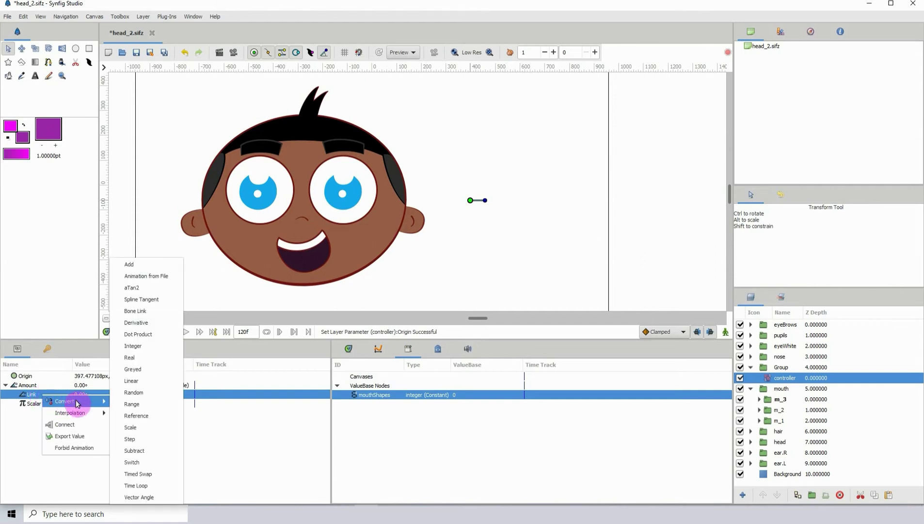
{"action": "left_click", "coordinate": [130, 346]}
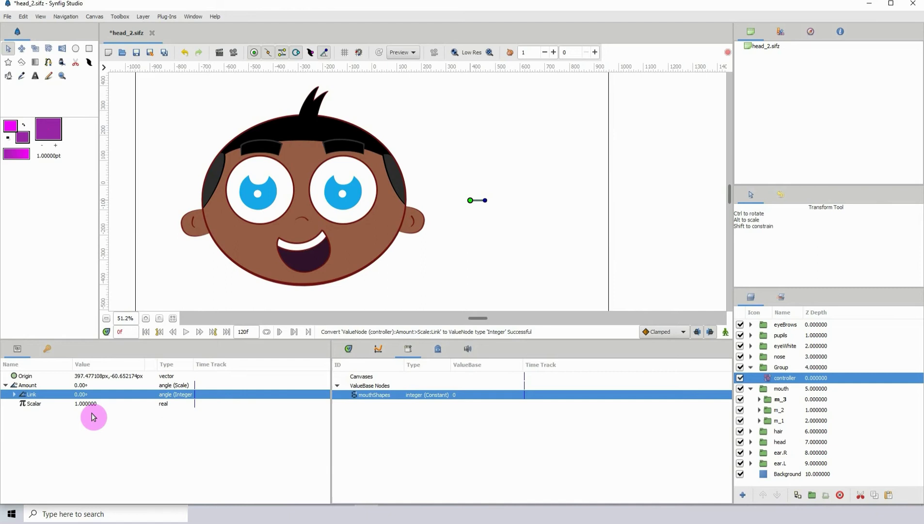
{"action": "left_click", "coordinate": [14, 395]}
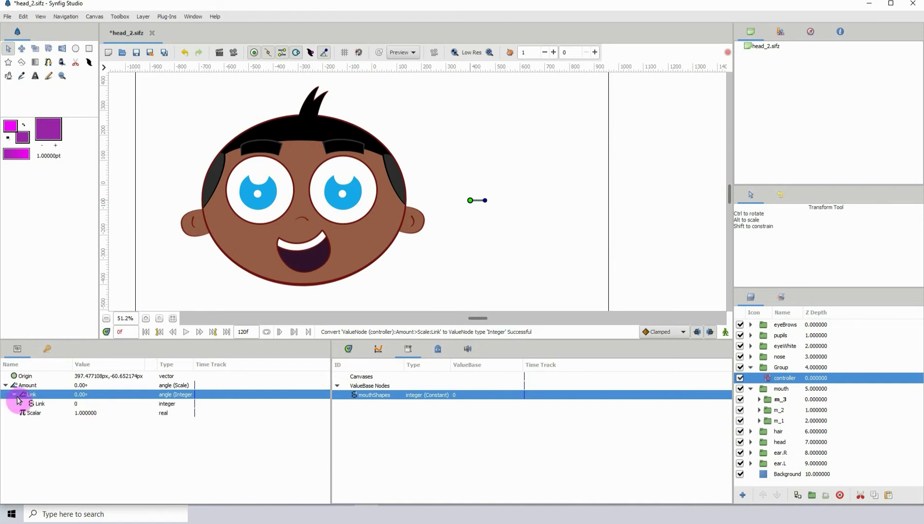
{"action": "left_click", "coordinate": [45, 404]}
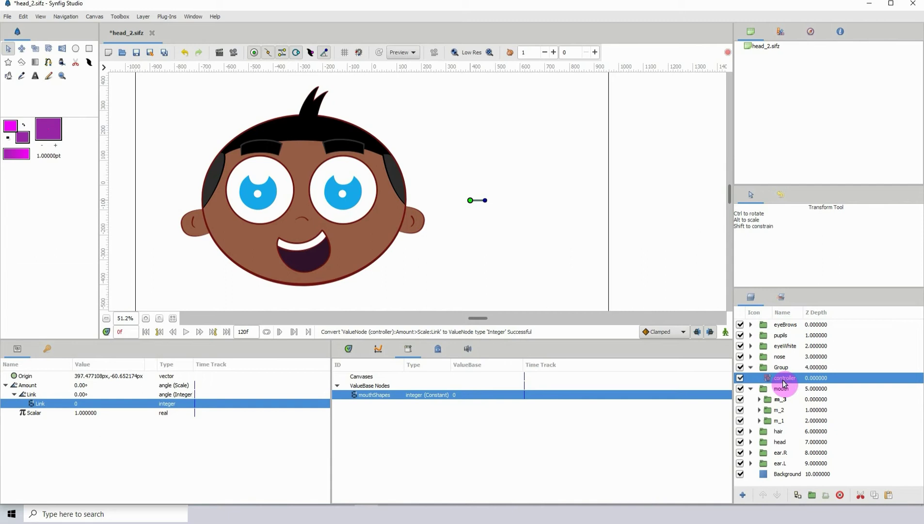
Step: Connect the controller's inner integer Link parameter to the exported mouthShapes value
{"action": "left_click", "coordinate": [77, 394]}
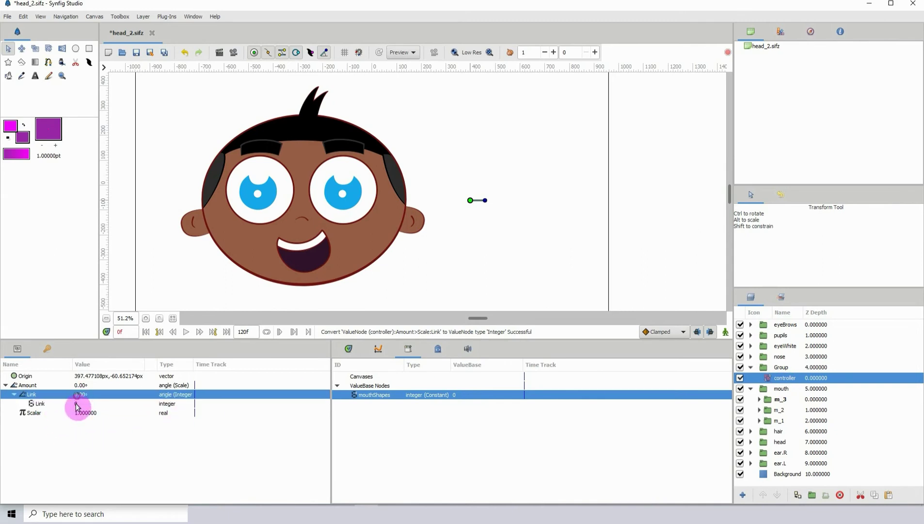
{"action": "left_click", "coordinate": [76, 404]}
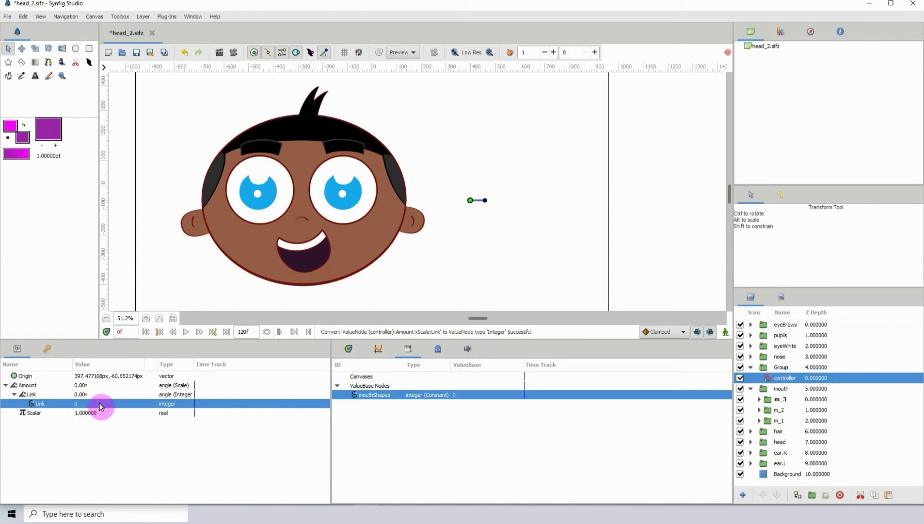
{"action": "right_click", "coordinate": [100, 405]}
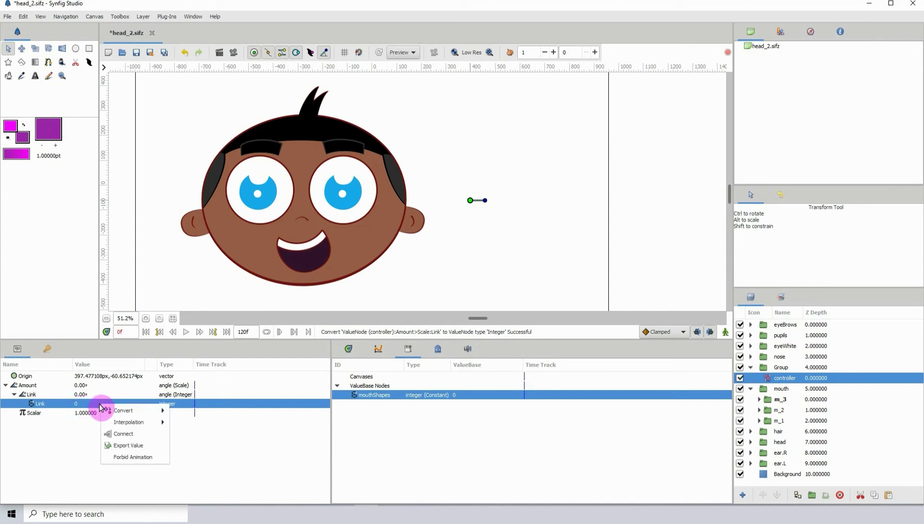
{"action": "left_click", "coordinate": [82, 409]}
{"action": "left_click_drag", "start_coordinate": [373, 394], "coordinate": [84, 428]}
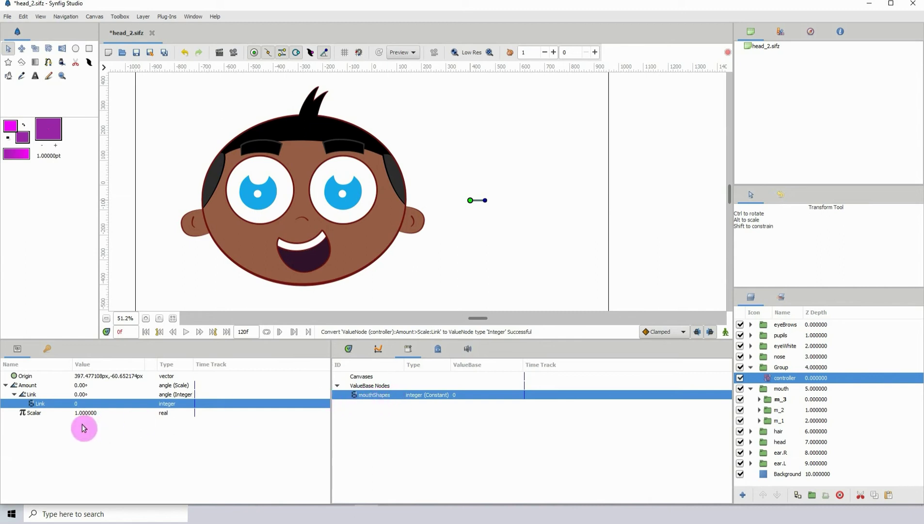
{"action": "right_click", "coordinate": [112, 406]}
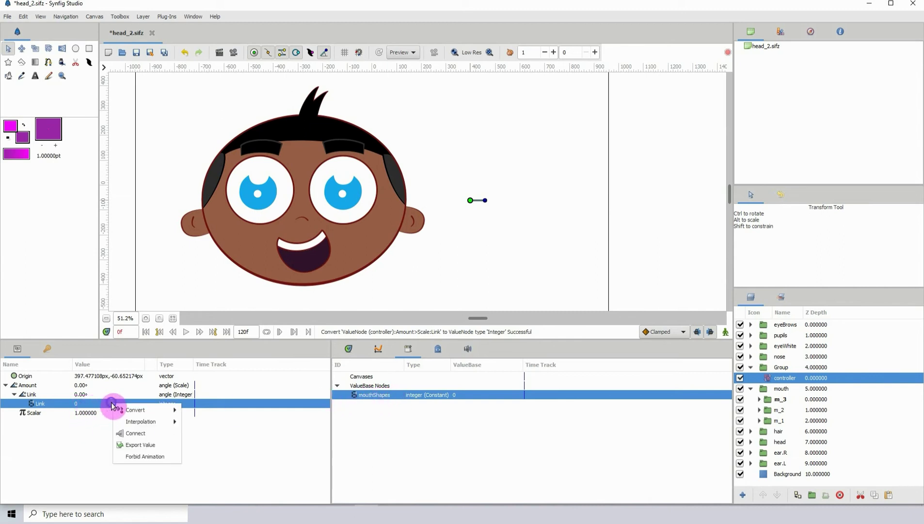
{"action": "left_click", "coordinate": [139, 434]}
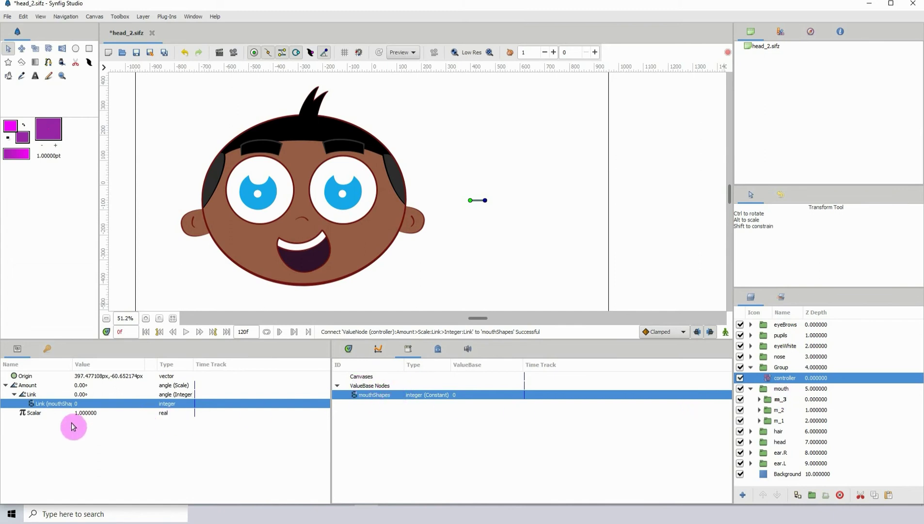
Step: Set the controller's Amount Scalar parameter to 90
{"action": "left_click", "coordinate": [34, 413]}
{"action": "left_click", "coordinate": [91, 415]}
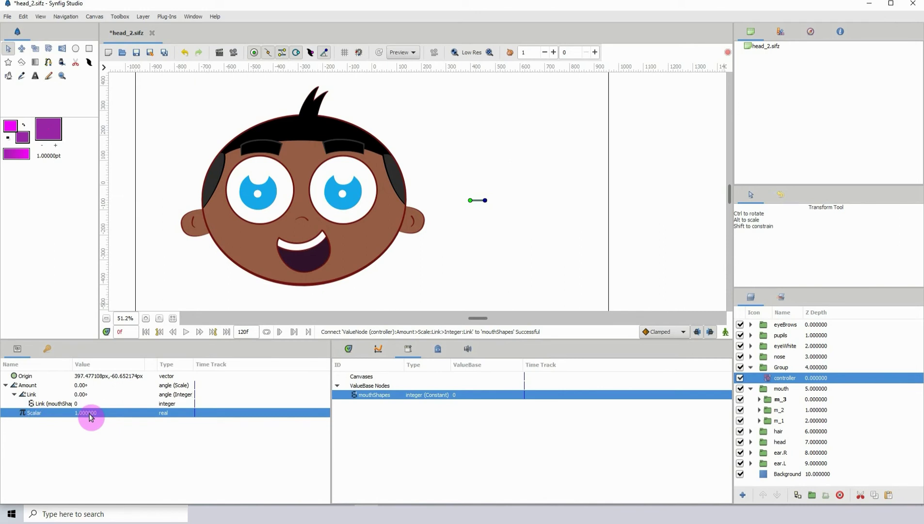
{"action": "left_click", "coordinate": [90, 415]}
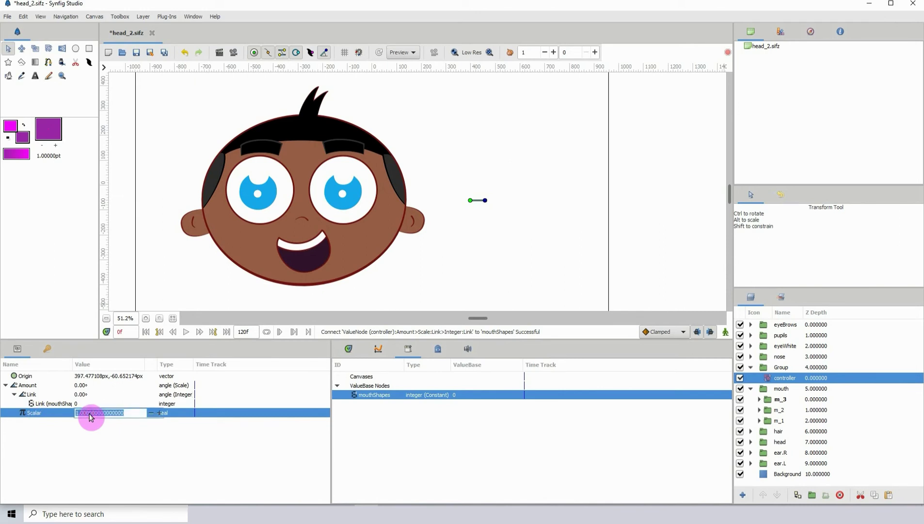
{"action": "type", "text": "90"}
{"action": "key", "text": "Return"}
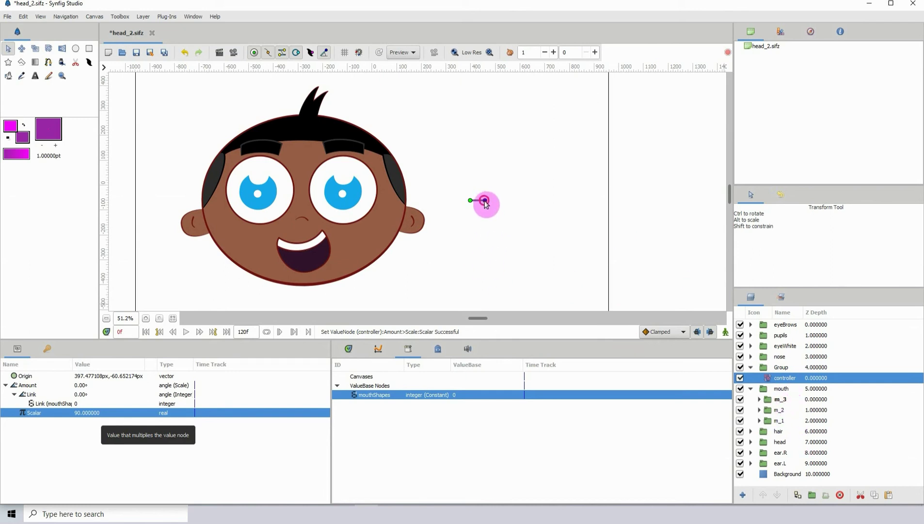
Step: Change the controller Scalar to 30 and rotate the controller until the mouth becomes the small O
{"action": "left_click_drag", "start_coordinate": [485, 200], "coordinate": [480, 222]}
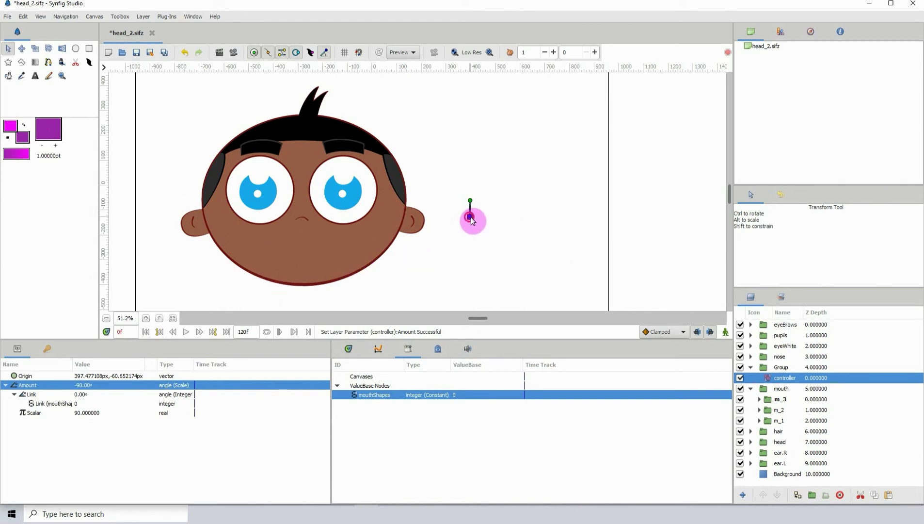
{"action": "left_click_drag", "start_coordinate": [470, 215], "coordinate": [455, 200]}
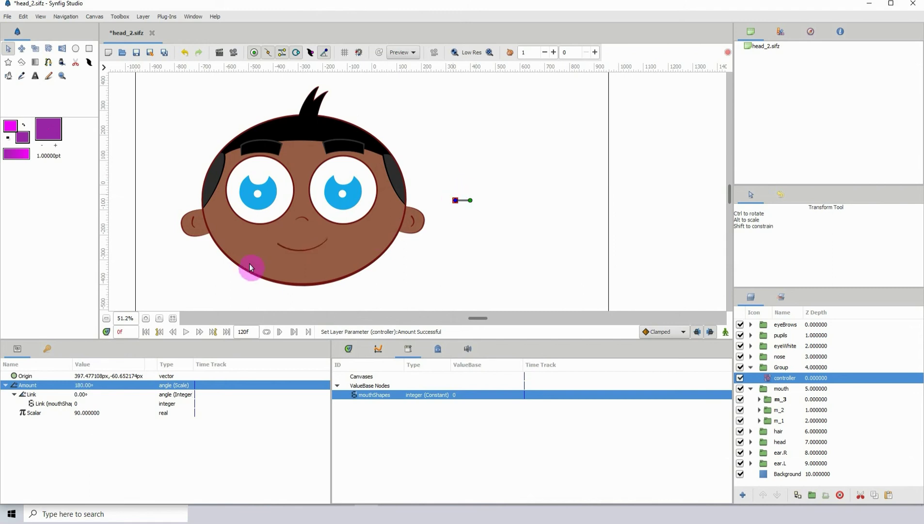
{"action": "left_click", "coordinate": [85, 417]}
{"action": "left_click", "coordinate": [85, 417]}
{"action": "type", "text": "3"}
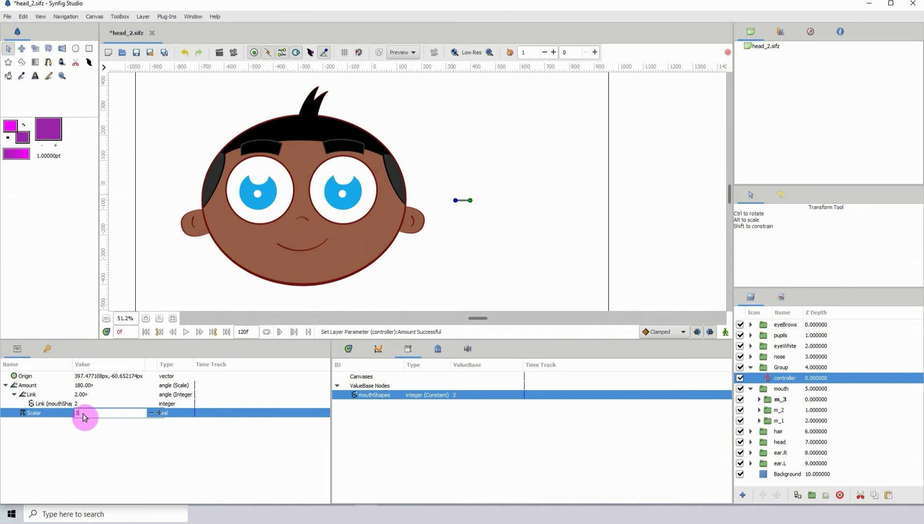
{"action": "type", "text": "0"}
{"action": "key", "text": "Return"}
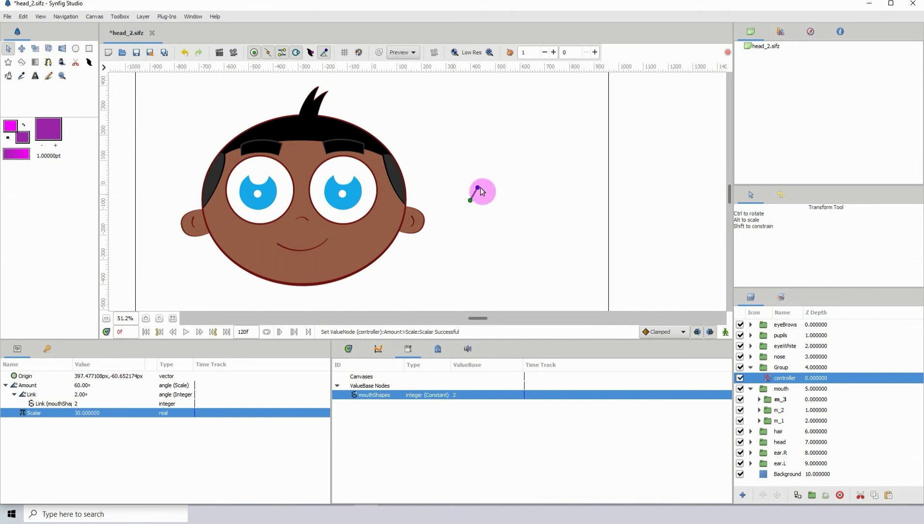
{"action": "mouse_move", "coordinate": [475, 190]}
{"action": "left_mouse_down"}
{"action": "mouse_move", "coordinate": [481, 213]}
{"action": "mouse_move", "coordinate": [484, 189]}
{"action": "mouse_move", "coordinate": [482, 202]}
{"action": "left_mouse_up"}
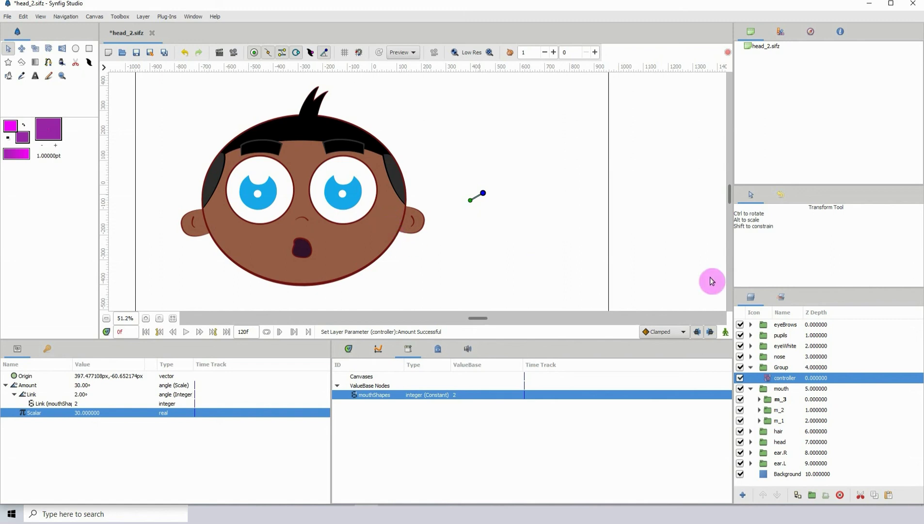
Step: Show the Keyframes and Timetrack panels and turn on Animation Mode
{"action": "left_click", "coordinate": [47, 348]}
{"action": "left_click", "coordinate": [348, 348]}
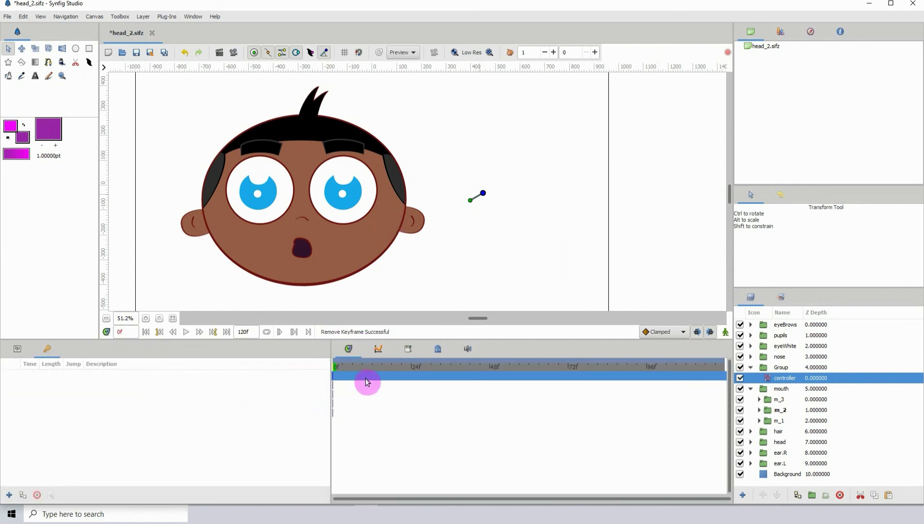
{"action": "left_click", "coordinate": [350, 371]}
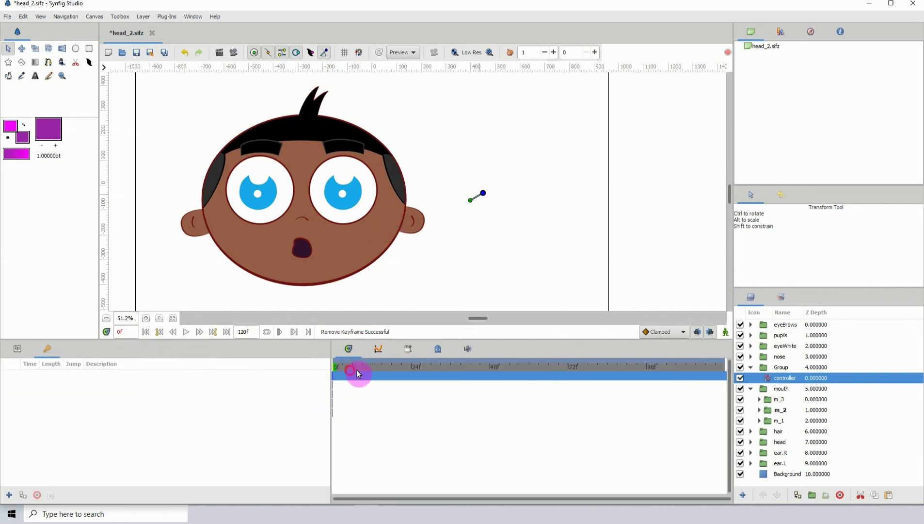
{"action": "left_click", "coordinate": [726, 332]}
Step: Add controller rotation waypoints at frames 4, 12 and 23, then scrub to preview the mouth switching
{"action": "mouse_move", "coordinate": [488, 200]}
{"action": "left_mouse_down"}
{"action": "mouse_move", "coordinate": [473, 188]}
{"action": "mouse_move", "coordinate": [466, 196]}
{"action": "mouse_move", "coordinate": [483, 193]}
{"action": "left_mouse_up"}
{"action": "left_click", "coordinate": [374, 370]}
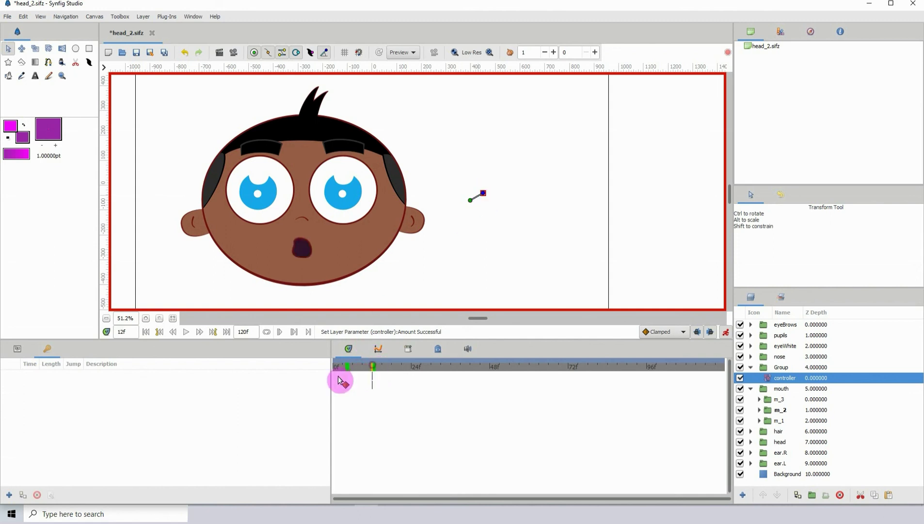
{"action": "left_click", "coordinate": [493, 192]}
{"action": "mouse_move", "coordinate": [484, 194]}
{"action": "left_mouse_down"}
{"action": "mouse_move", "coordinate": [478, 215]}
{"action": "mouse_move", "coordinate": [478, 188]}
{"action": "left_mouse_up"}
{"action": "left_click", "coordinate": [407, 381]}
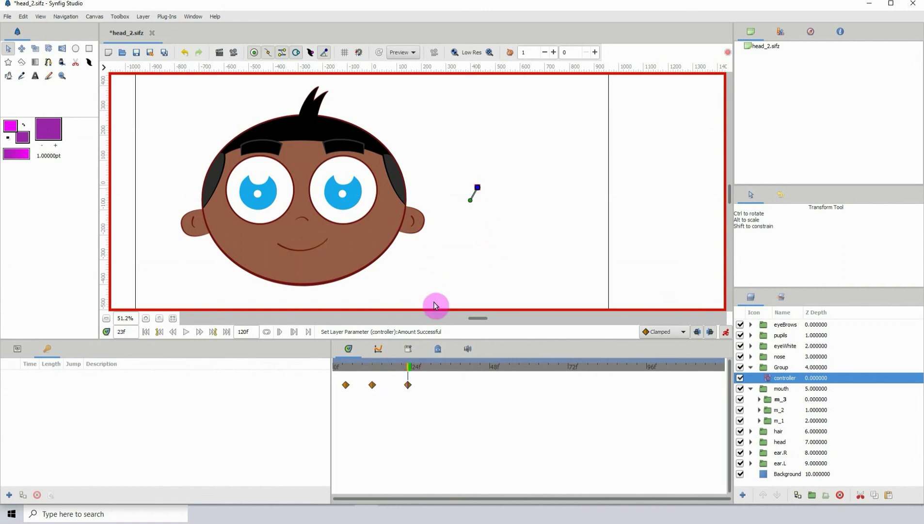
{"action": "left_click_drag", "start_coordinate": [388, 374], "coordinate": [406, 383]}
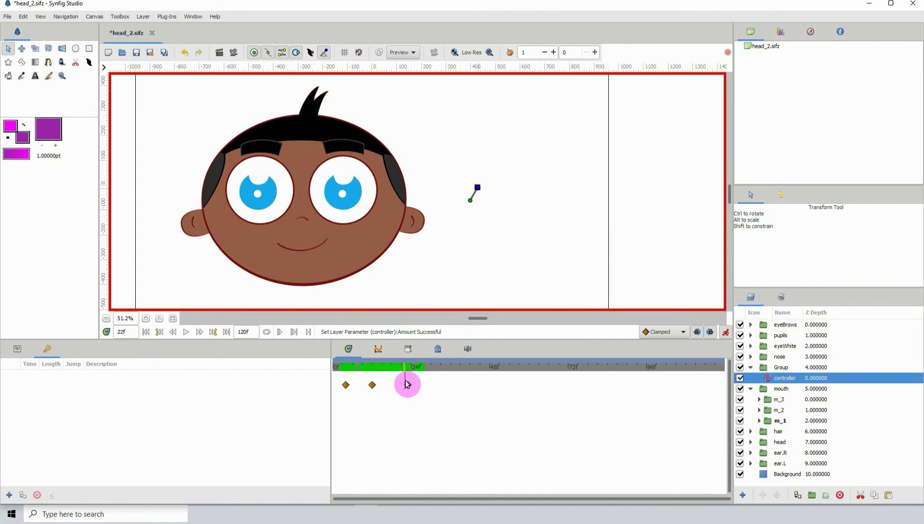